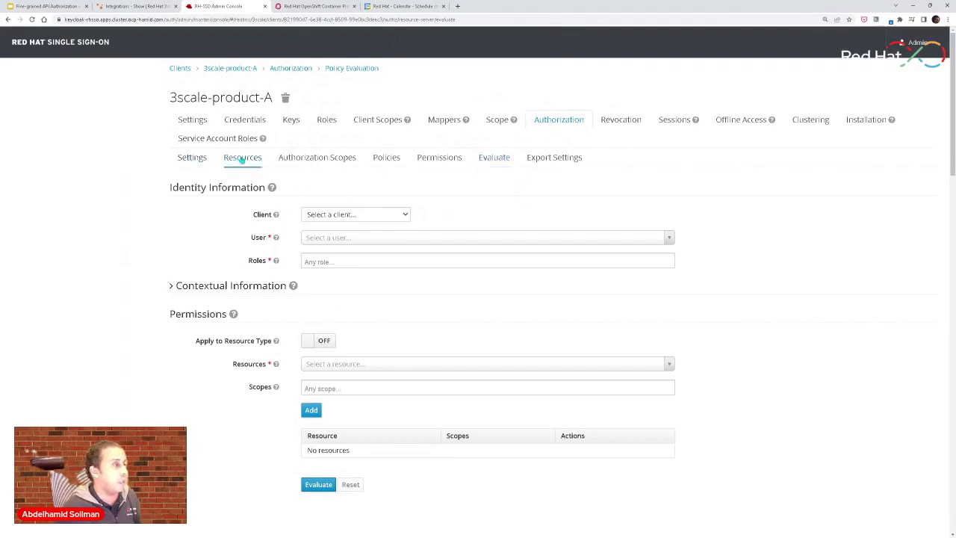
# Review the client's resources, authorization scopes, policies and permissions, including the details of the Delete course permission.
pyautogui.click(242, 158)
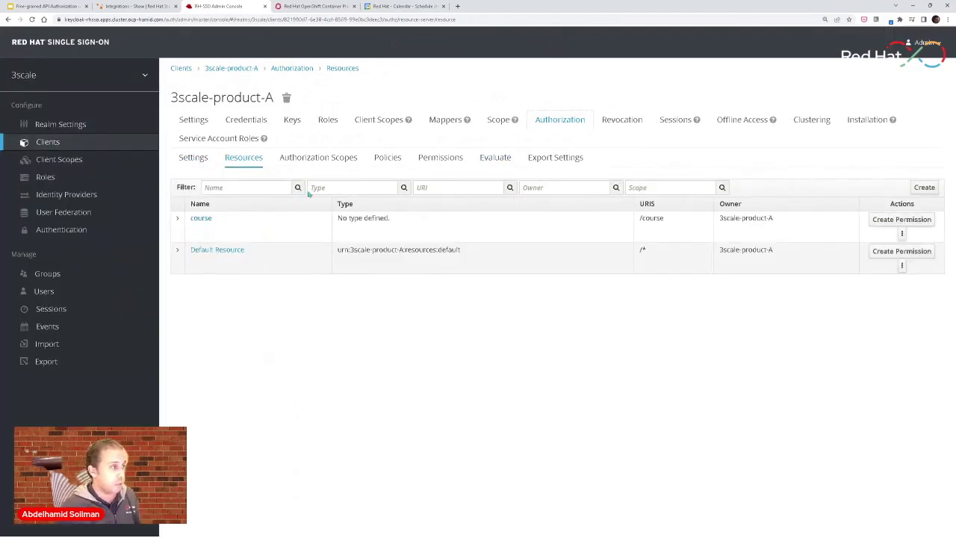
pyautogui.click(337, 157)
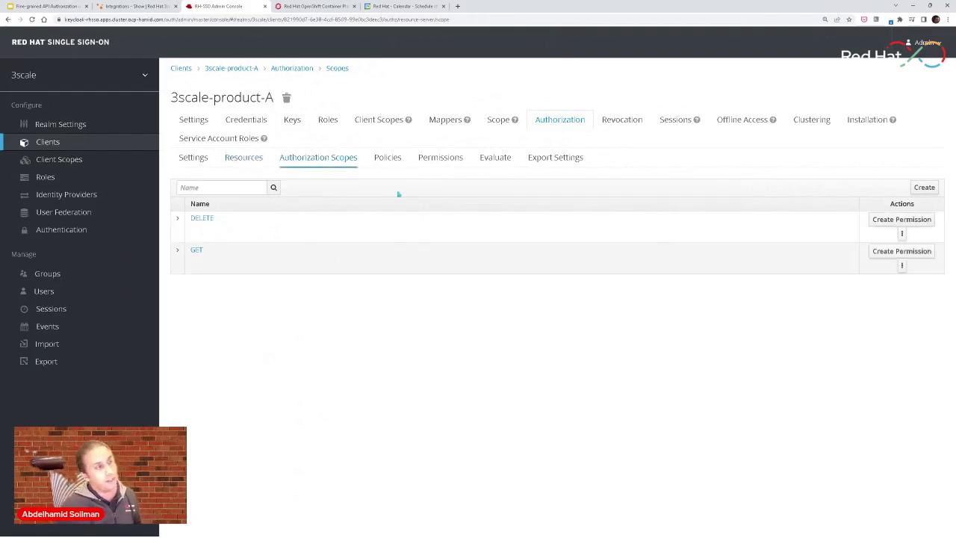
pyautogui.click(395, 162)
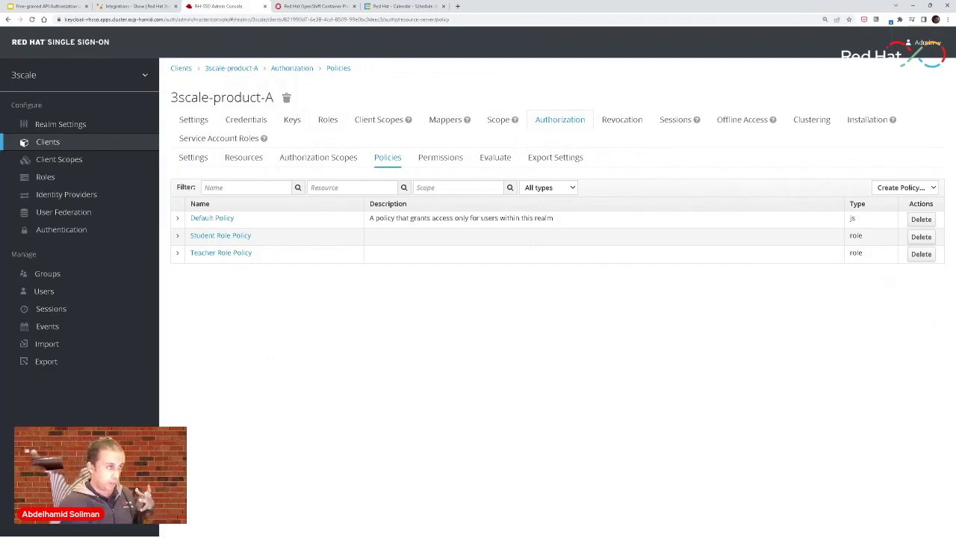
pyautogui.click(449, 162)
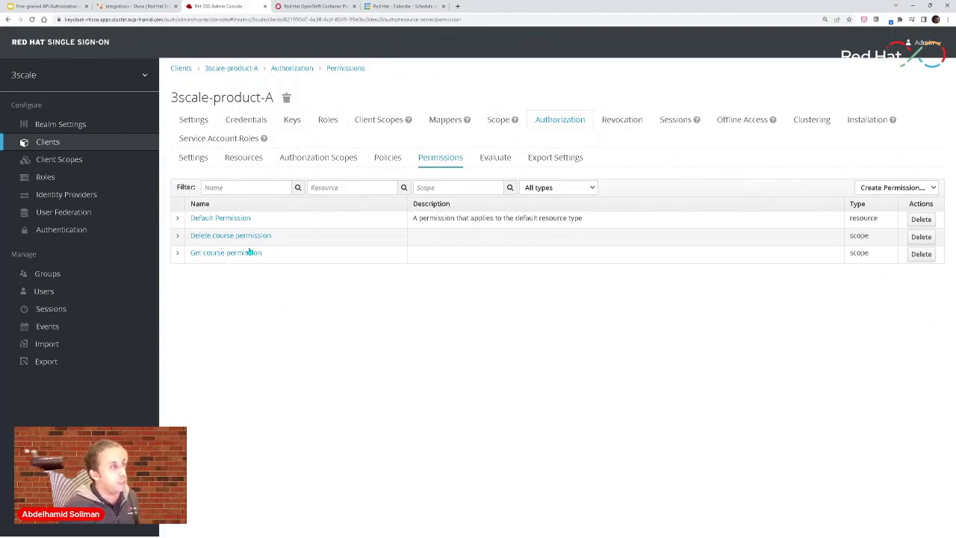
pyautogui.click(247, 235)
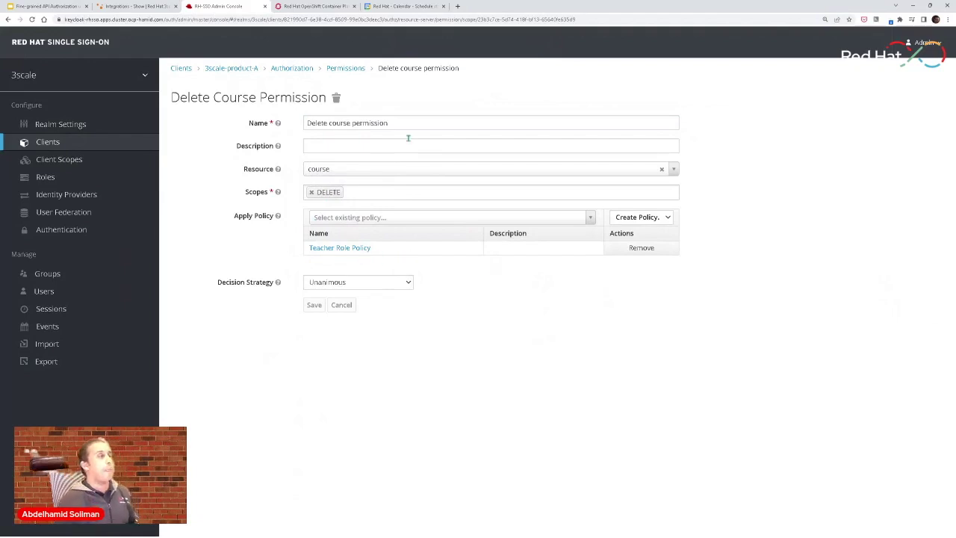
pyautogui.click(346, 68)
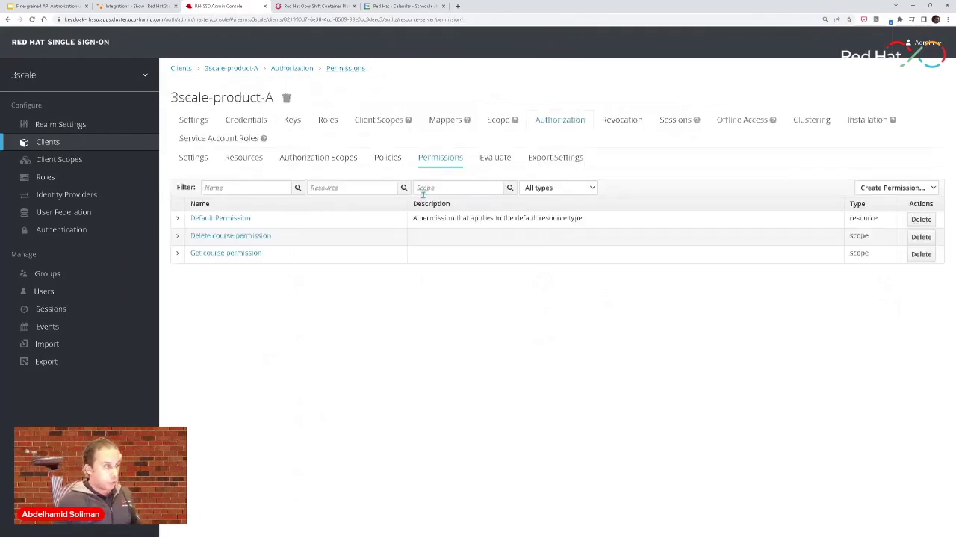
# Start a policy evaluation with 3scale-product-A as the client and student as the user.
pyautogui.click(495, 160)
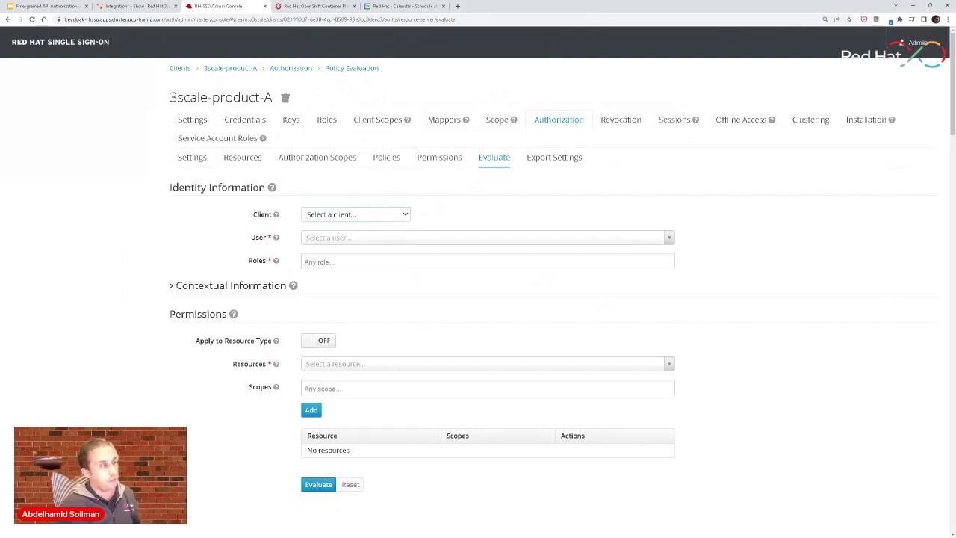
pyautogui.click(404, 215)
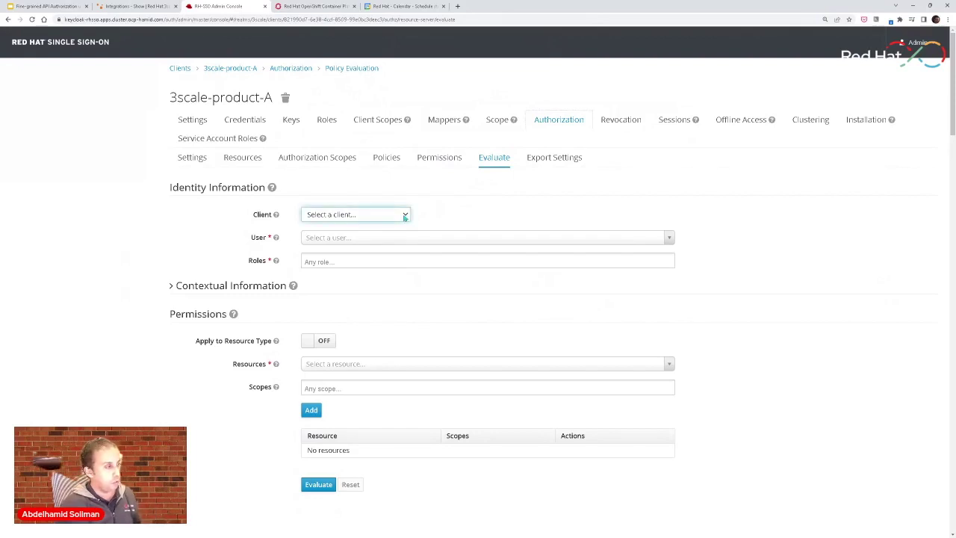
pyautogui.click(381, 273)
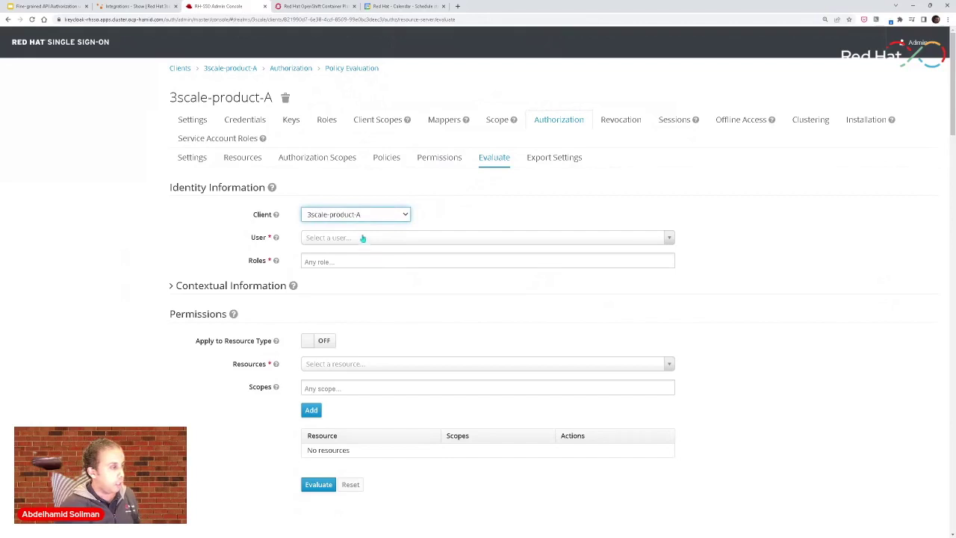
pyautogui.click(363, 237)
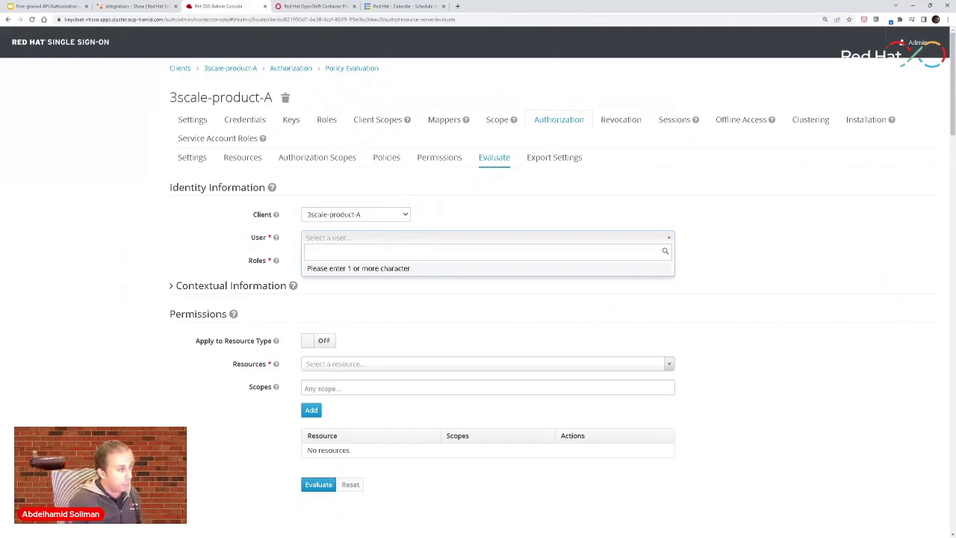
pyautogui.write('tea')
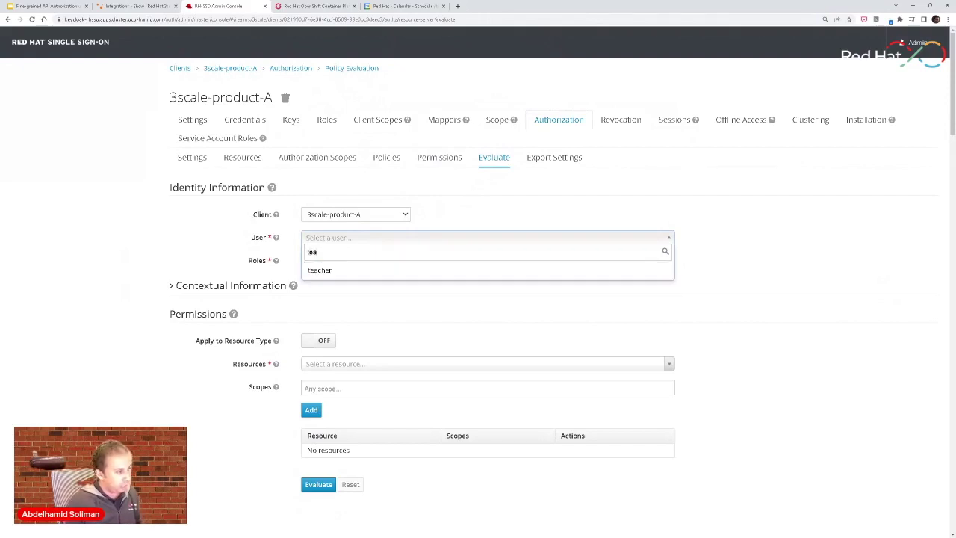
pyautogui.press('BackSpace')
pyautogui.press('BackSpace')
pyautogui.press('BackSpace')
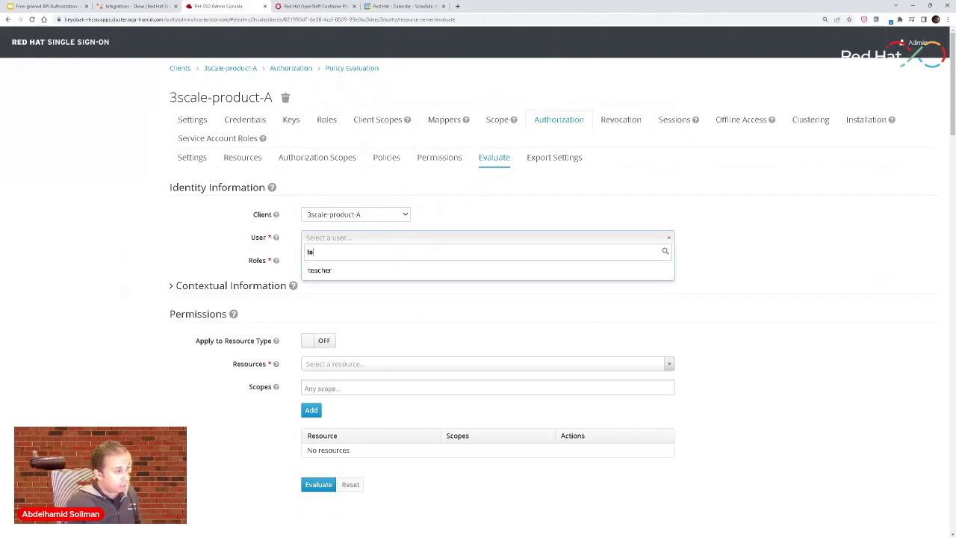
pyautogui.write('student')
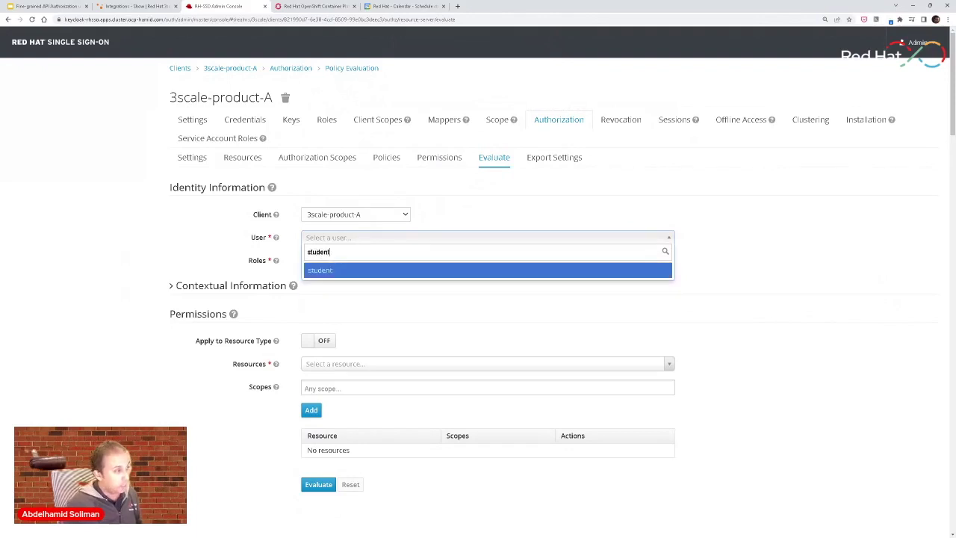
pyautogui.click(352, 270)
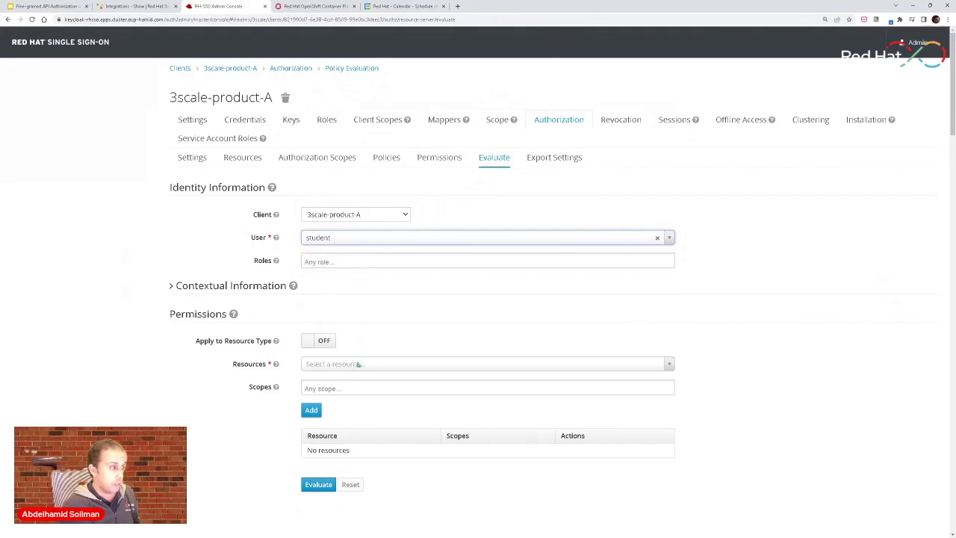
# Add the course resource with the DELETE and GET scopes to the permissions being evaluated.
pyautogui.scroll(-2, 359, 373)
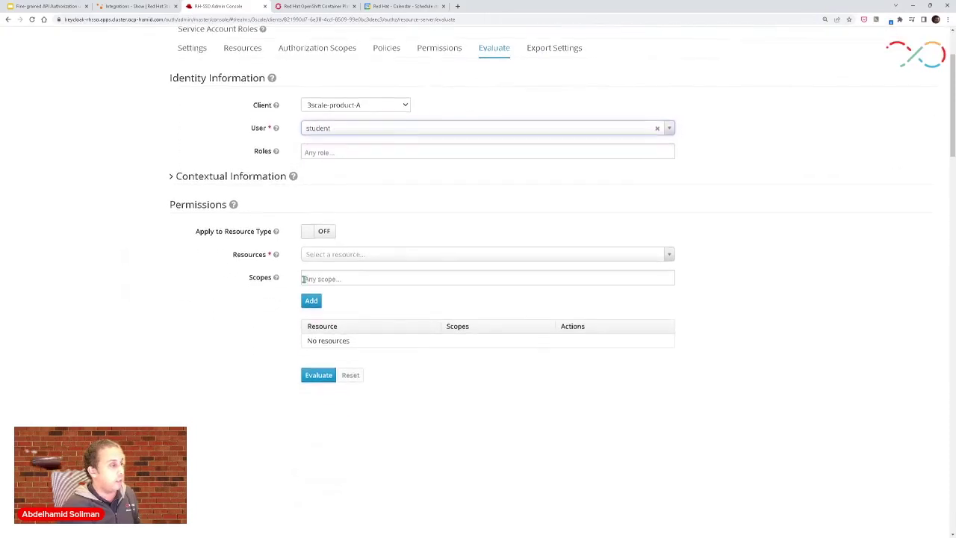
pyautogui.click(354, 256)
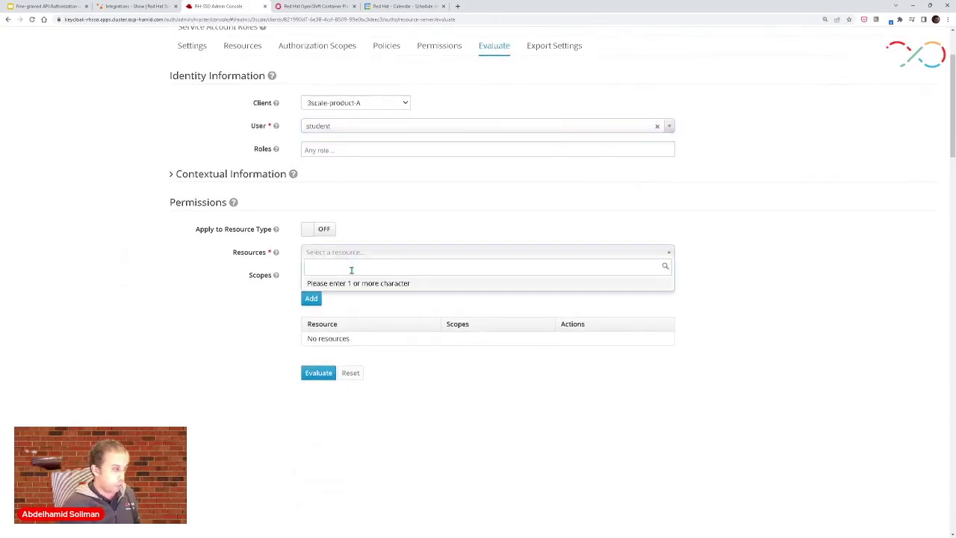
pyautogui.write('cou')
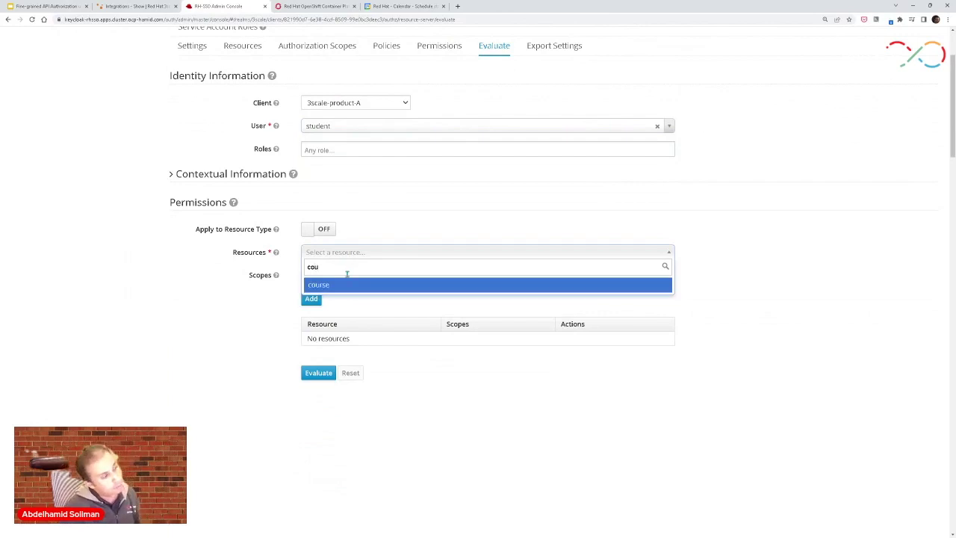
pyautogui.click(347, 283)
pyautogui.click(366, 278)
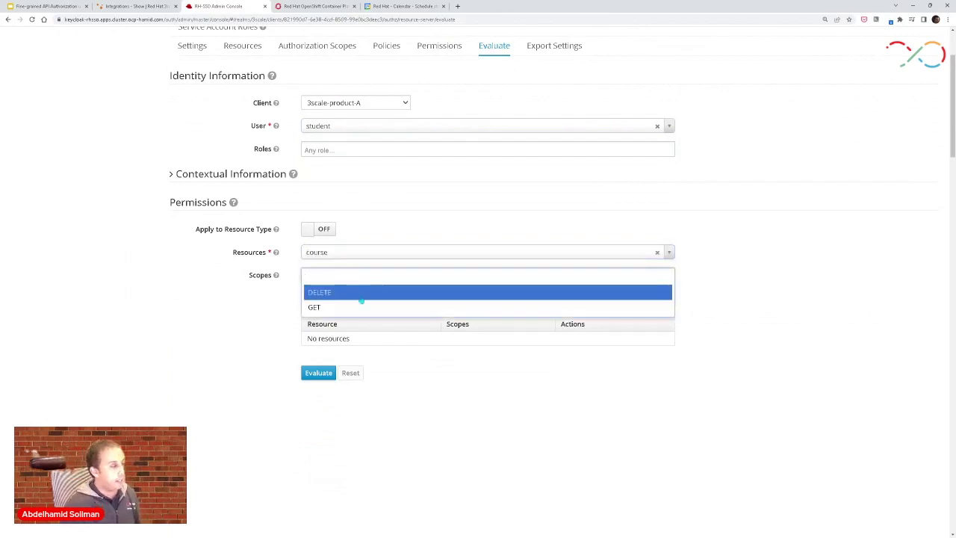
pyautogui.click(359, 293)
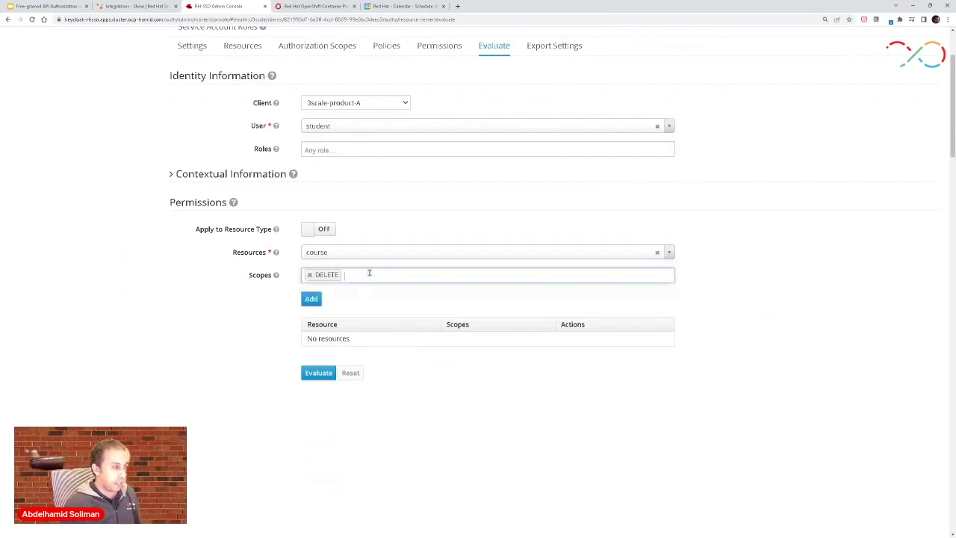
pyautogui.write('v')
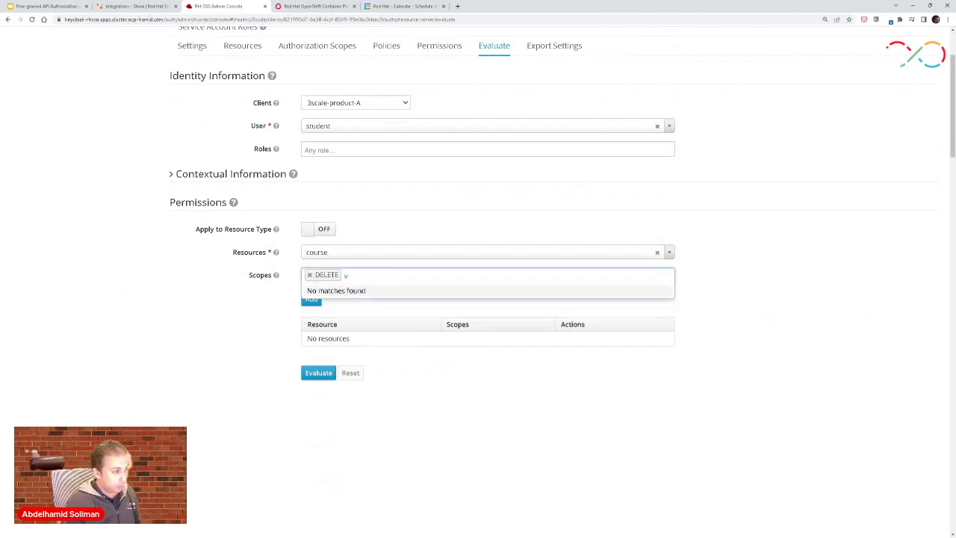
pyautogui.press('BackSpace')
pyautogui.write('g')
pyautogui.click(377, 291)
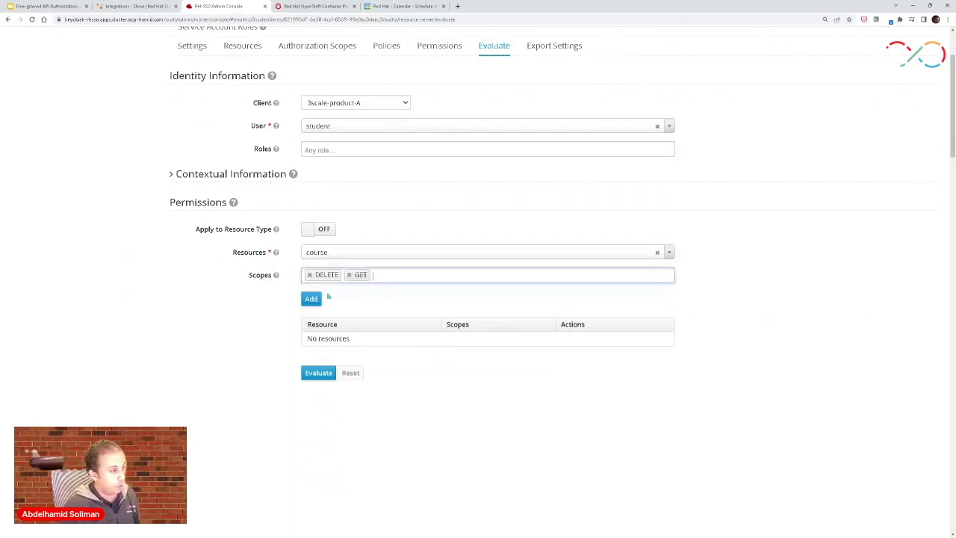
pyautogui.click(311, 298)
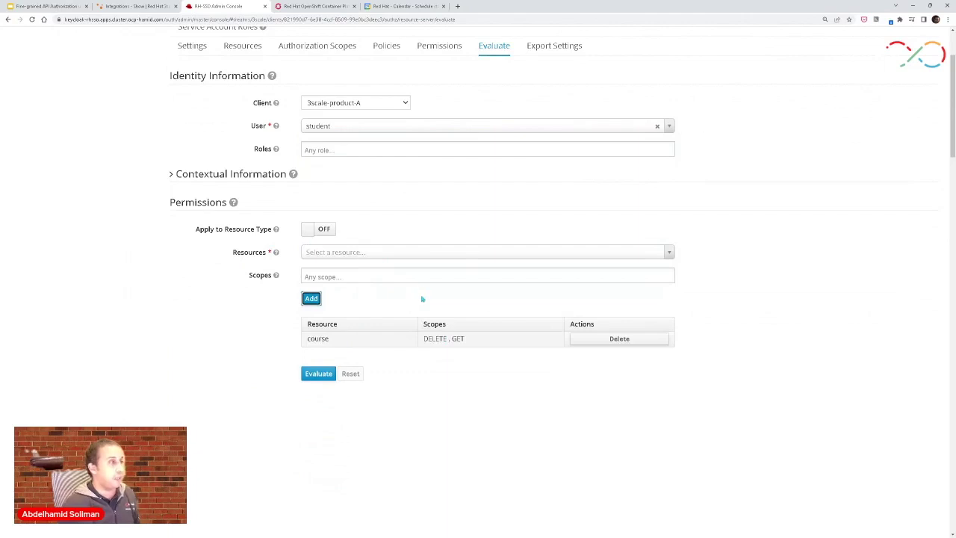
# Run the evaluation and examine the detailed policy decisions for the Get course and Delete course permissions.
pyautogui.scroll(2, 390, 344)
pyautogui.scroll(1, 389, 345)
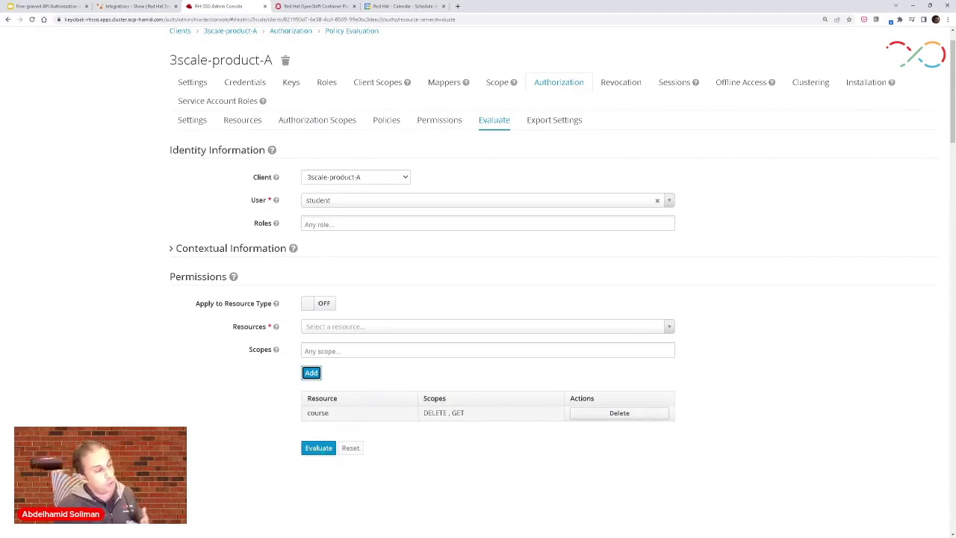
pyautogui.click(318, 447)
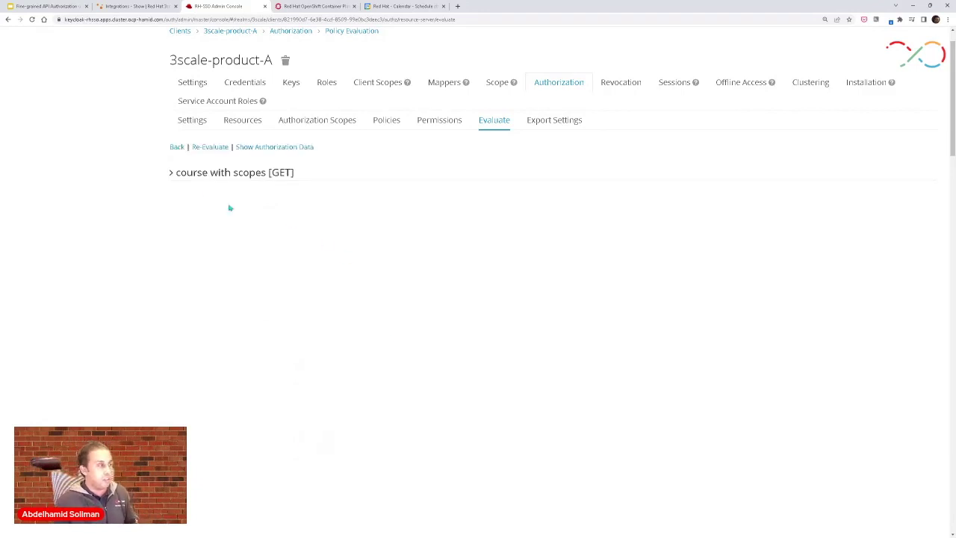
pyautogui.click(172, 173)
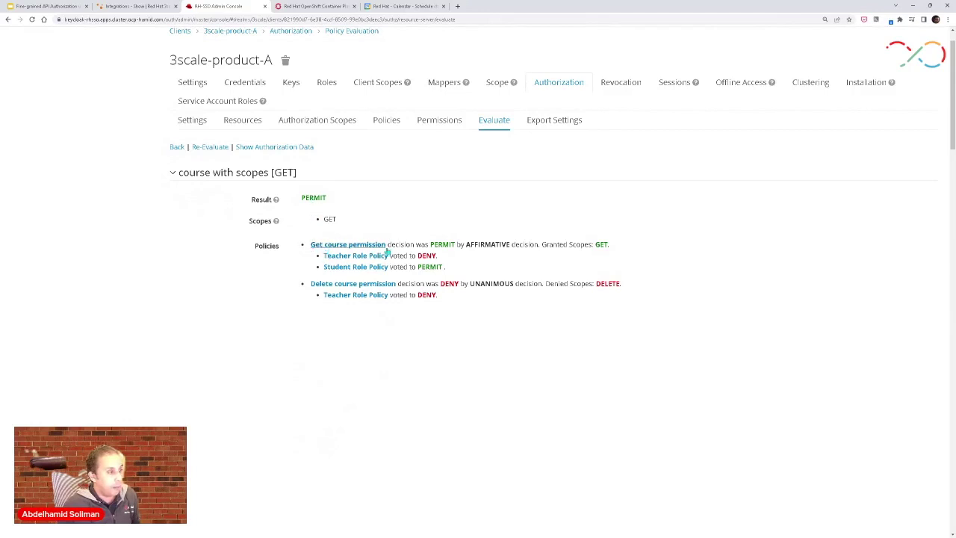
pyautogui.moveTo(427, 244); pyautogui.dragTo(453, 244)
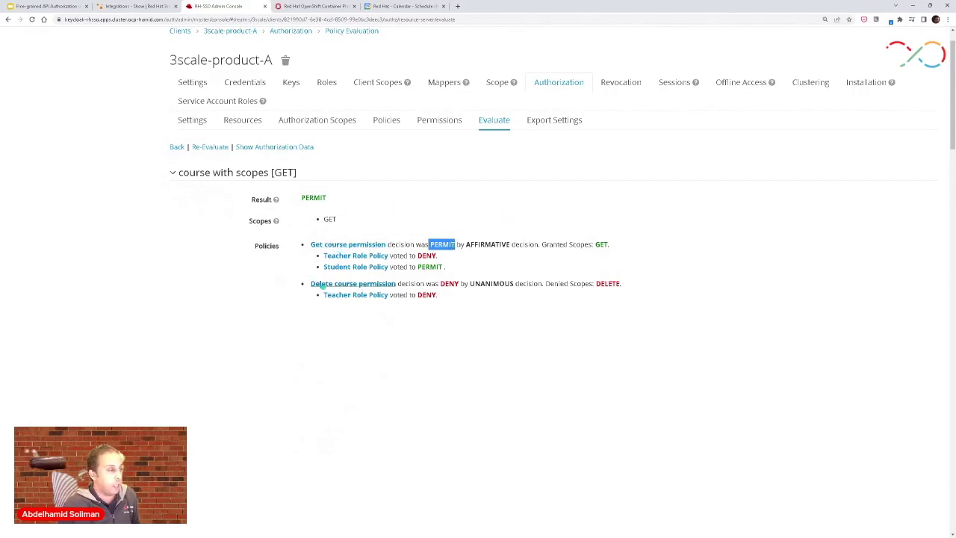
pyautogui.moveTo(439, 283); pyautogui.dragTo(458, 284)
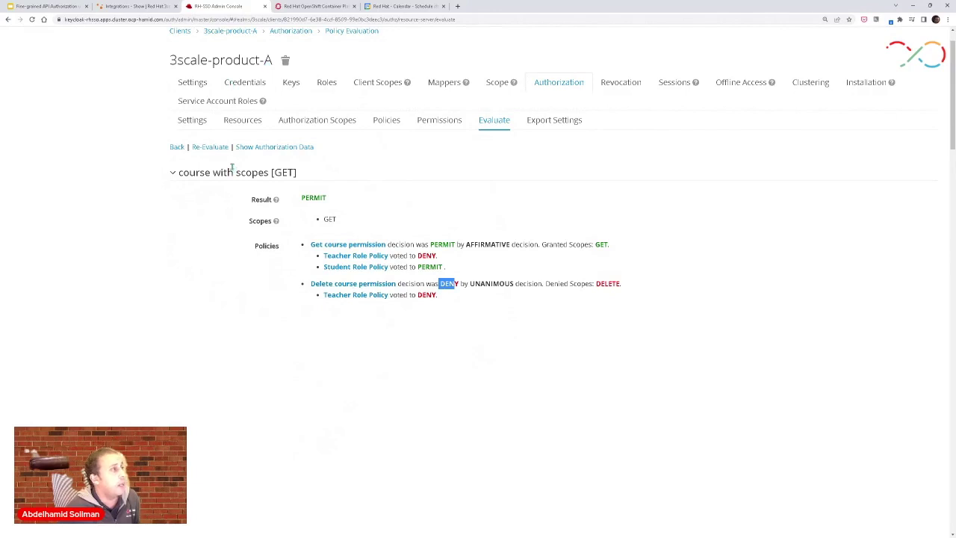
# Switch to 3scale API Management, open the Course Management product and check the private base URL of its backend.
pyautogui.click(139, 7)
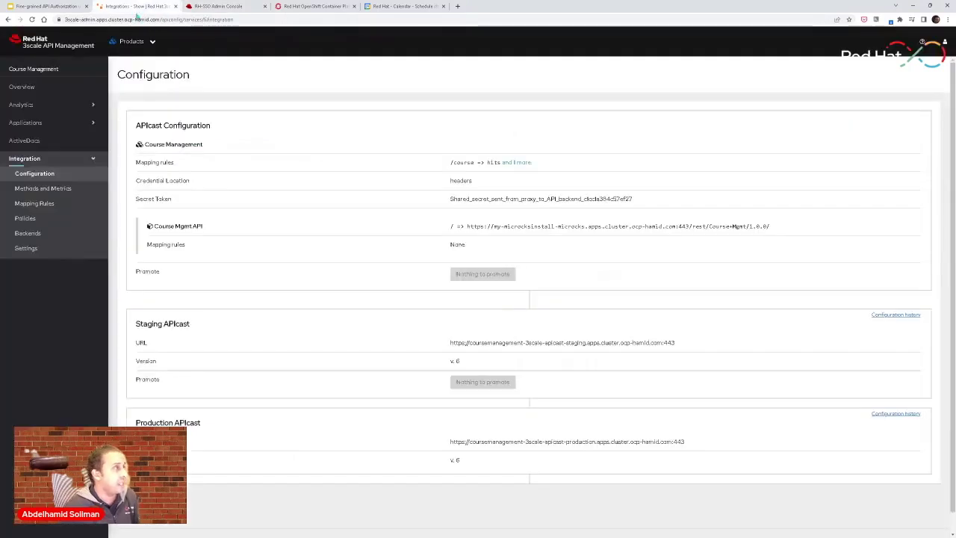
pyautogui.click(64, 43)
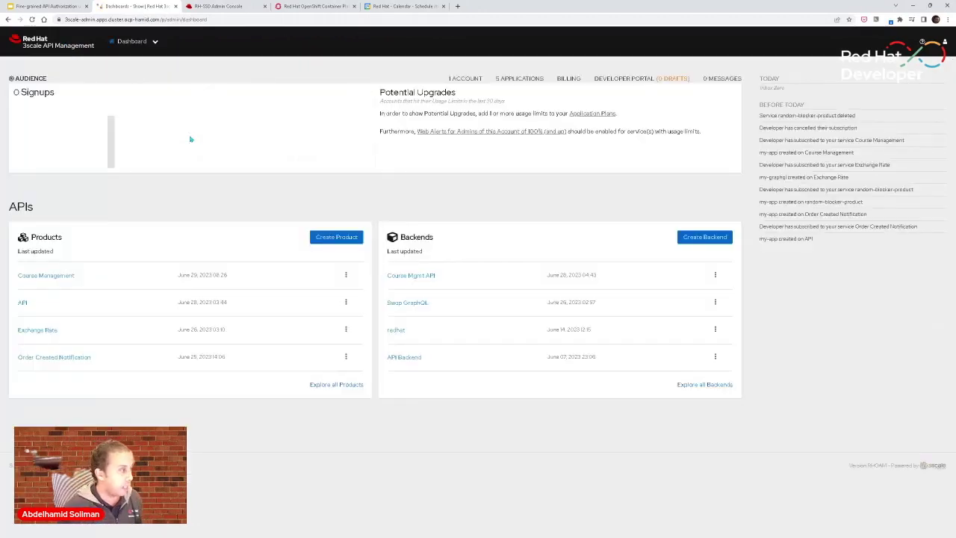
pyautogui.click(53, 278)
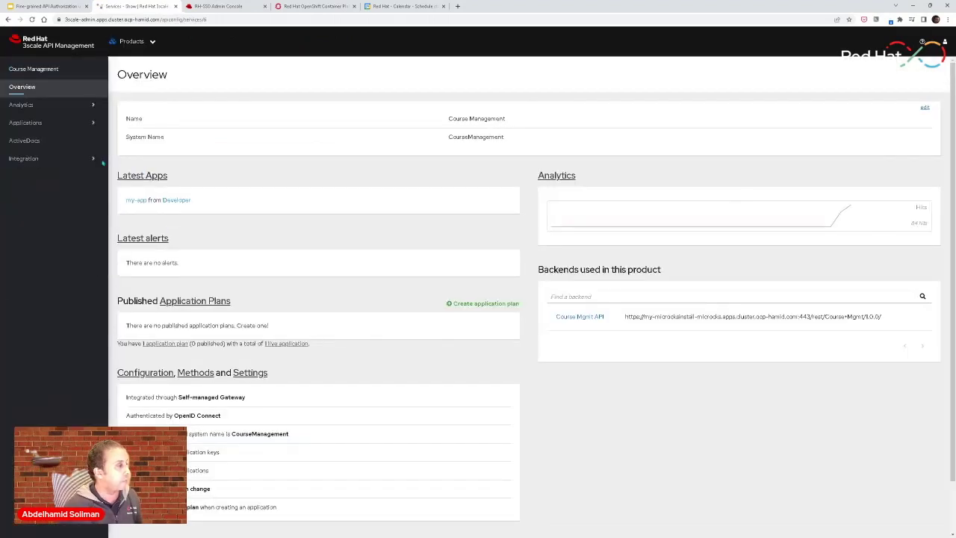
pyautogui.click(43, 160)
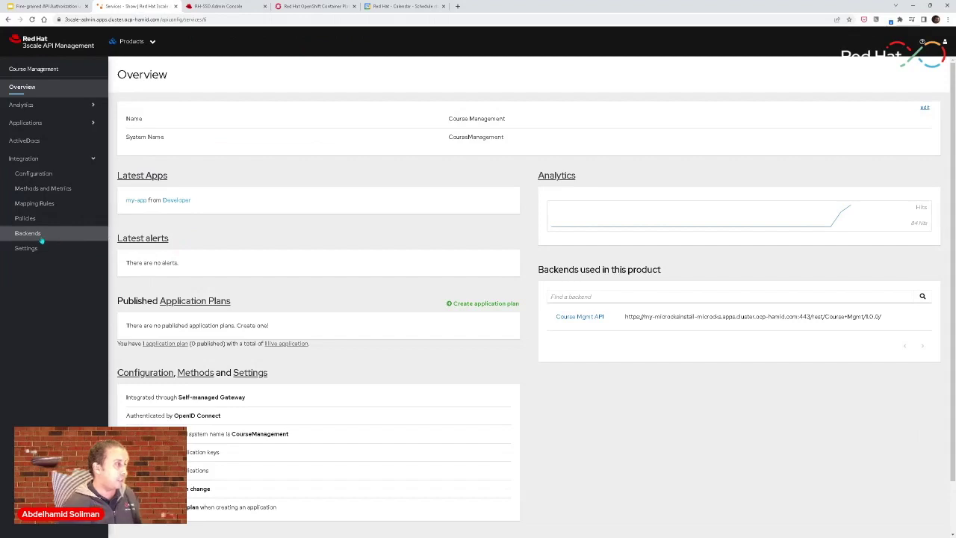
pyautogui.click(39, 236)
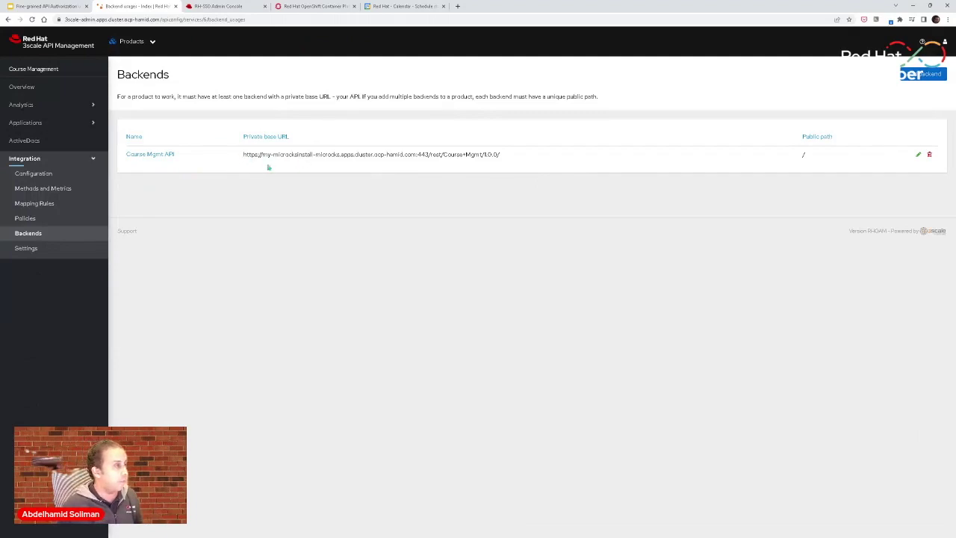
pyautogui.moveTo(267, 154); pyautogui.dragTo(474, 163)
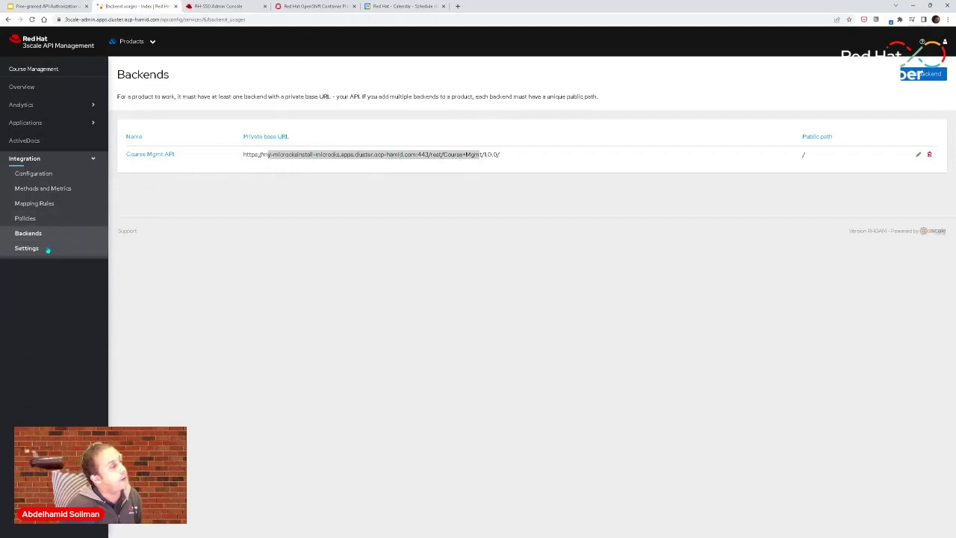
# Review the Course Management product's integration settings, covering the API gateway base URLs and the OpenID Connect authentication.
pyautogui.click(93, 245)
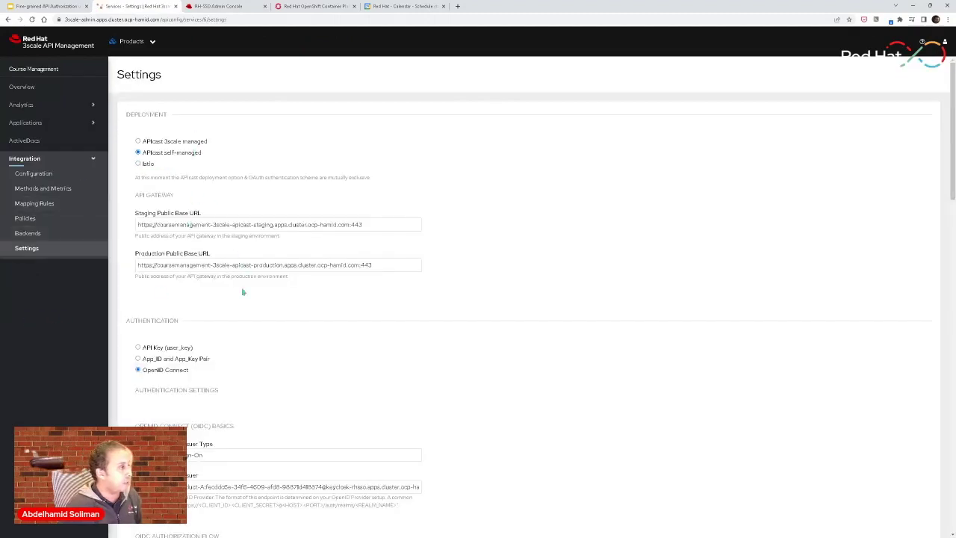
pyautogui.scroll(-3, 242, 292)
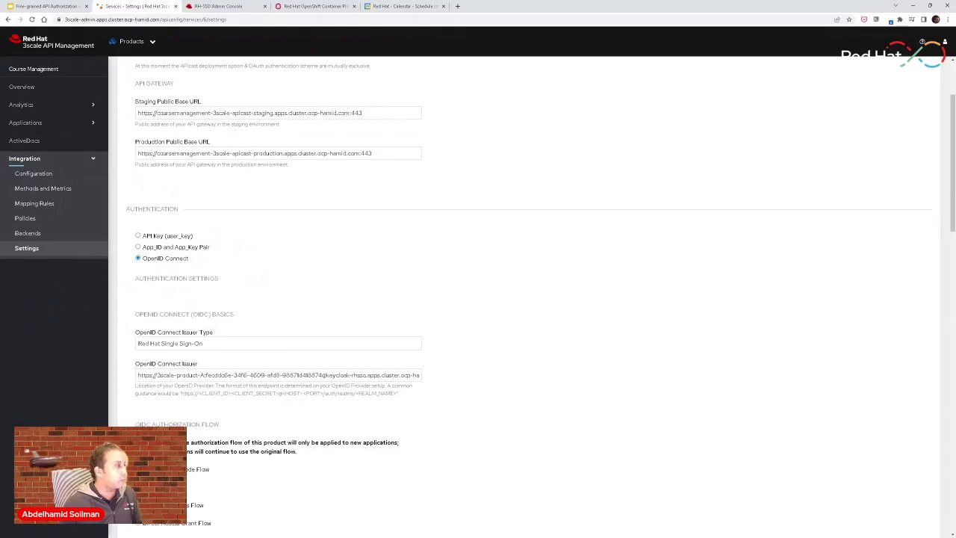
# Open the keycloak_authorizer policy in the product's policy chain and examine its GET and DELETE rules for the course resource.
pyautogui.click(48, 218)
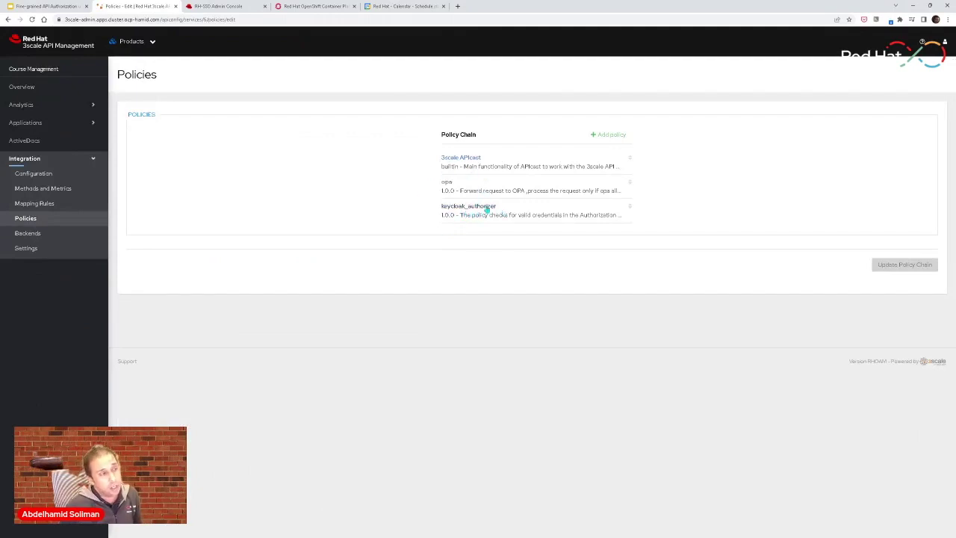
pyautogui.click(486, 207)
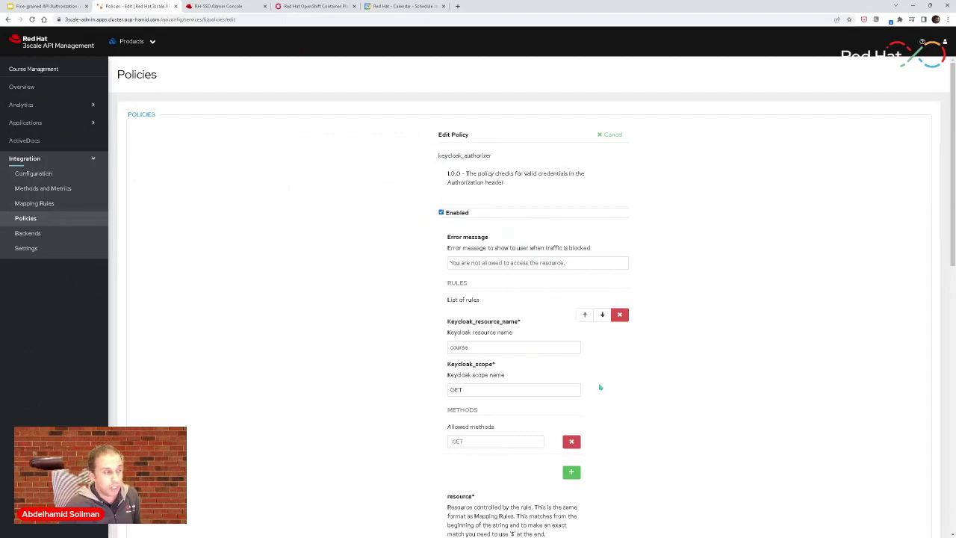
pyautogui.scroll(-2, 600, 386)
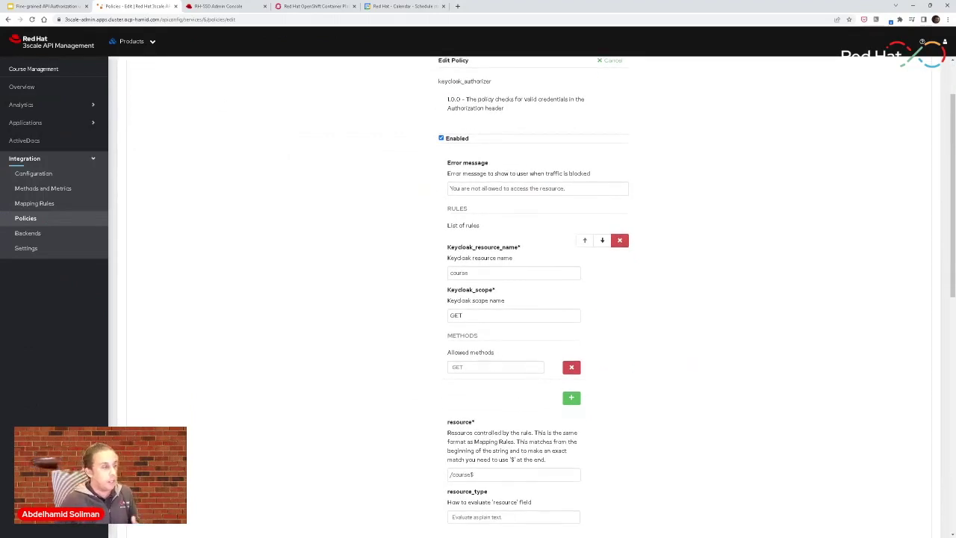
pyautogui.scroll(-3, 681, 373)
pyautogui.scroll(-1, 680, 373)
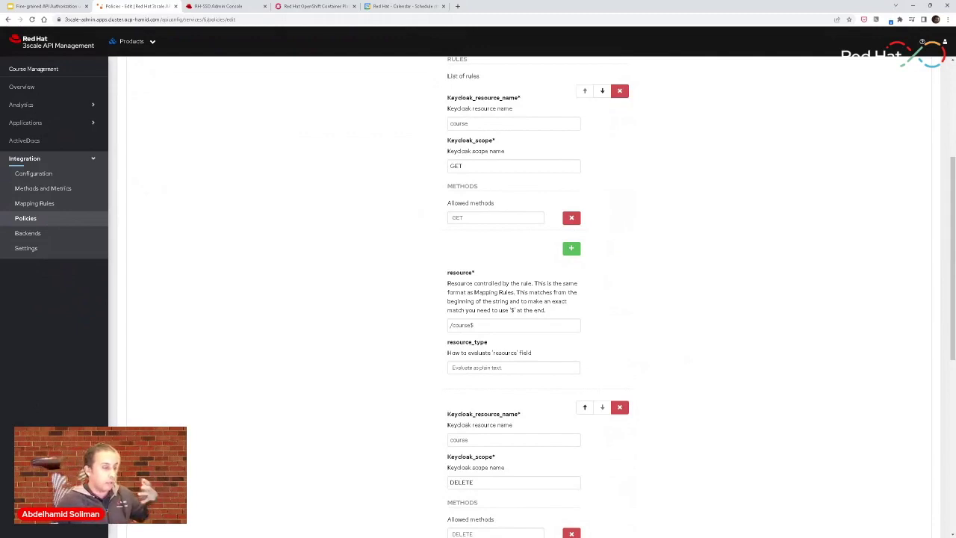
pyautogui.scroll(-5, 553, 393)
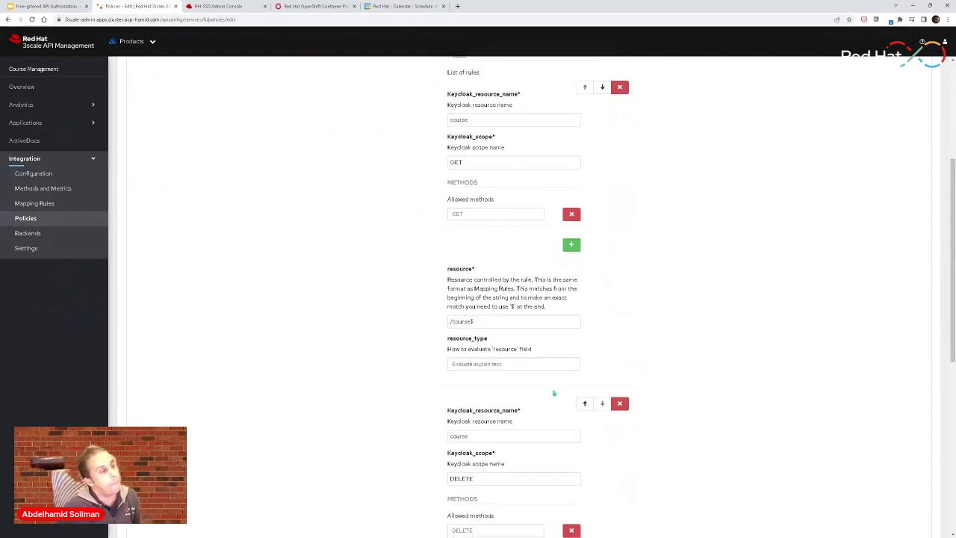
pyautogui.scroll(-3, 554, 393)
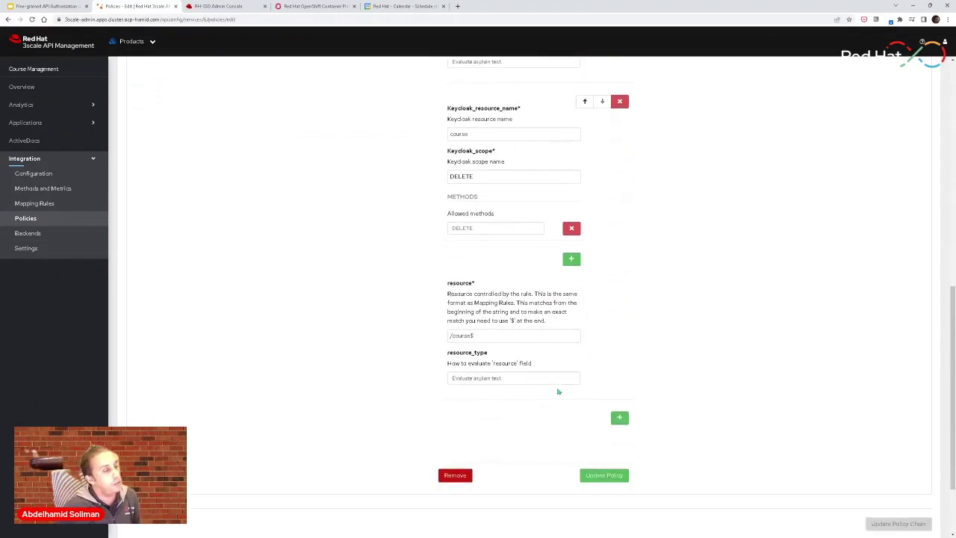
pyautogui.scroll(4, 556, 393)
pyautogui.scroll(10, 556, 393)
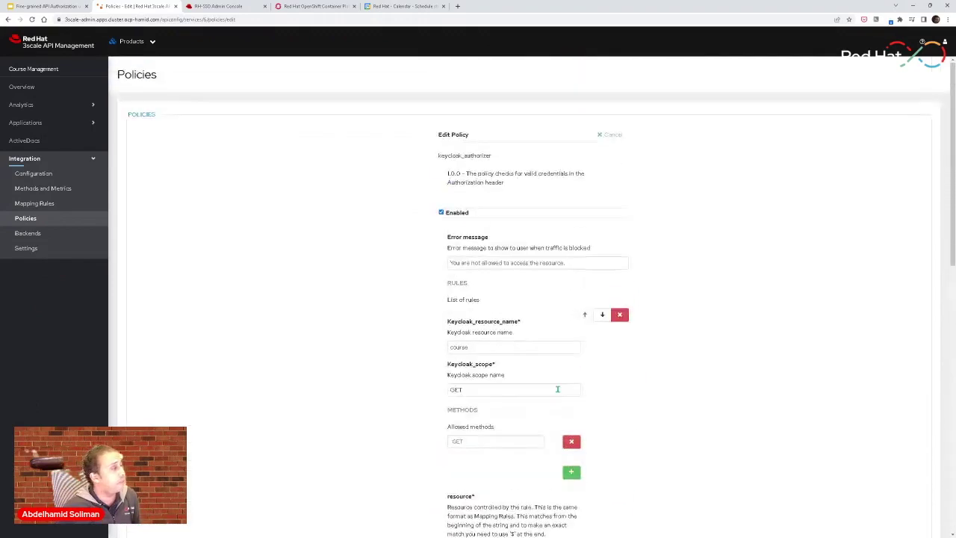
# Check the product's mapping rules for the /course pattern, and open its integration configuration.
pyautogui.click(49, 203)
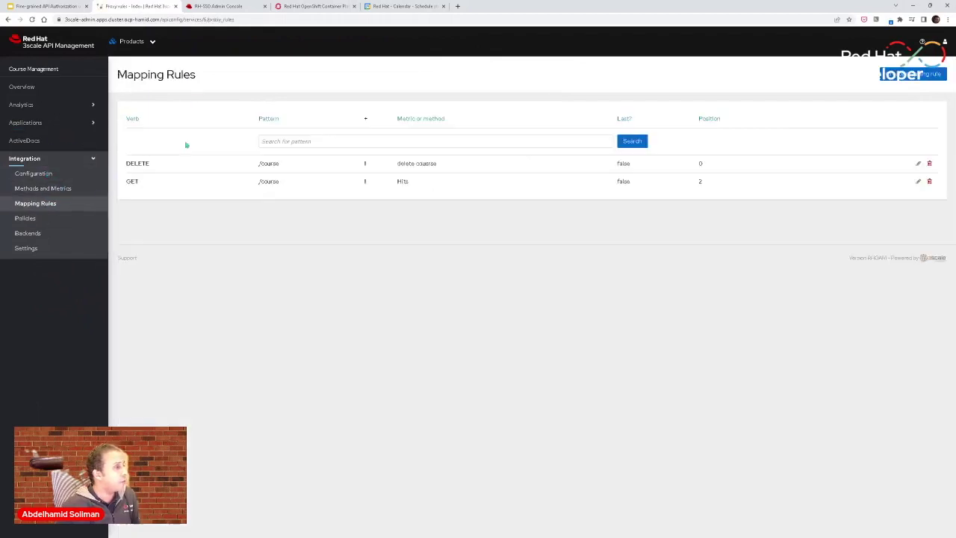
pyautogui.doubleClick(270, 181)
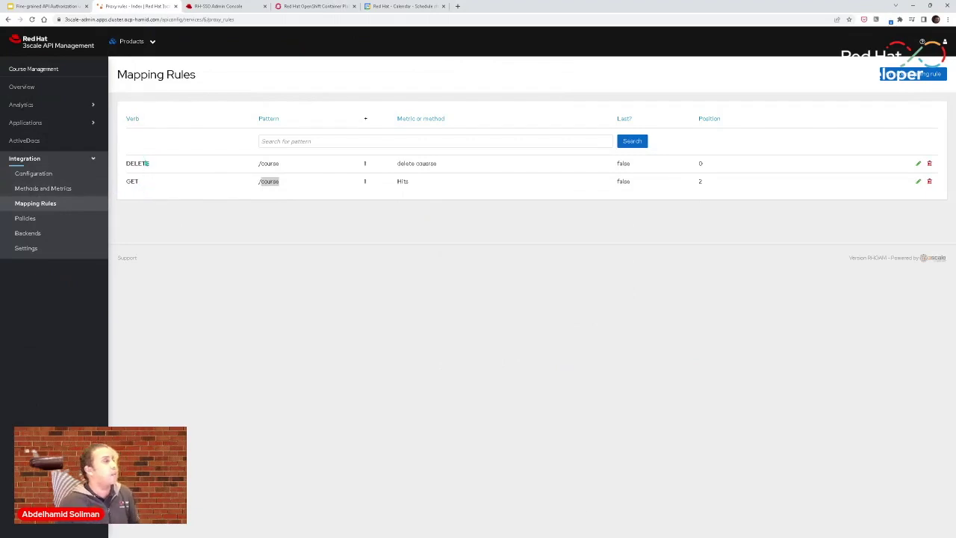
pyautogui.click(63, 177)
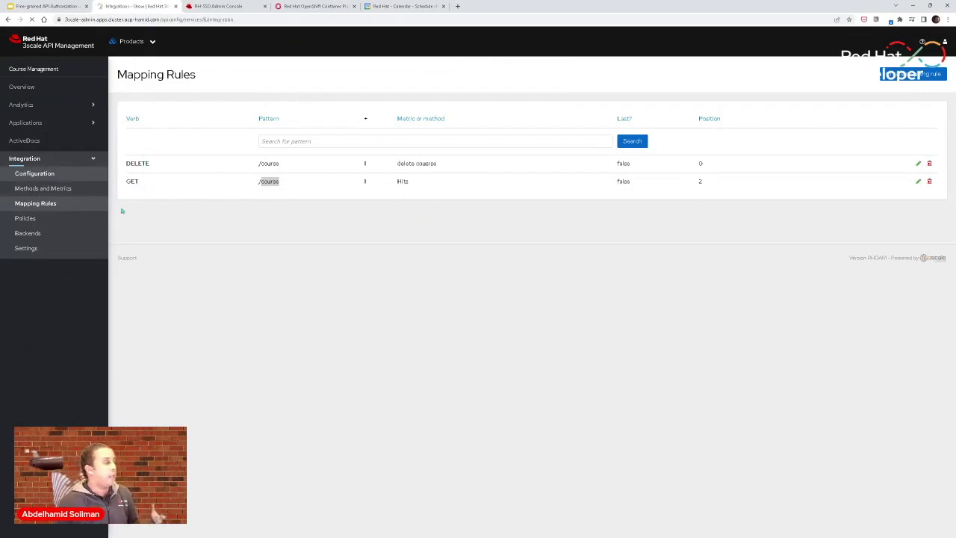